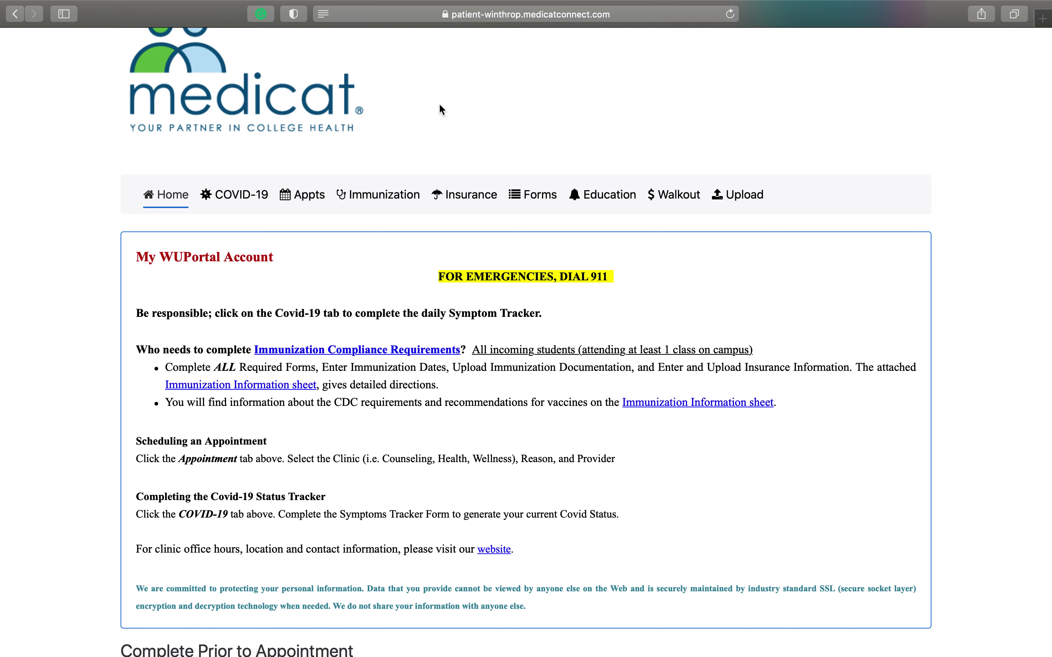
Step: Open the Daily Symptom Tracker form from the COVID-19 section, review its questions and return to the COVID-19 status page
scroll(439, 106, up, 2)
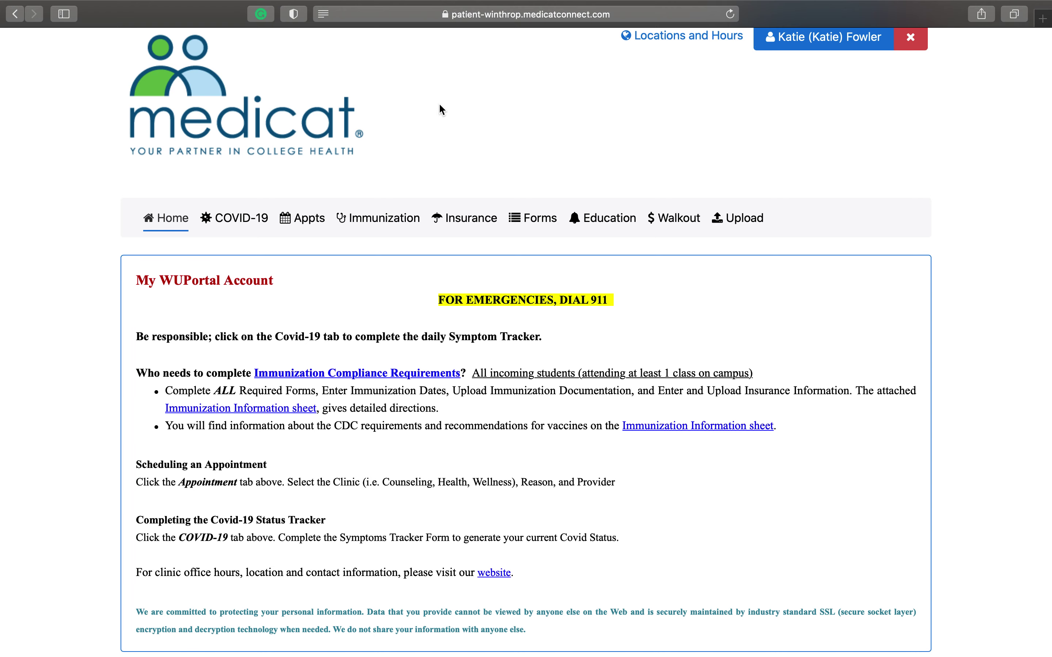
scroll(440, 105, down, 4)
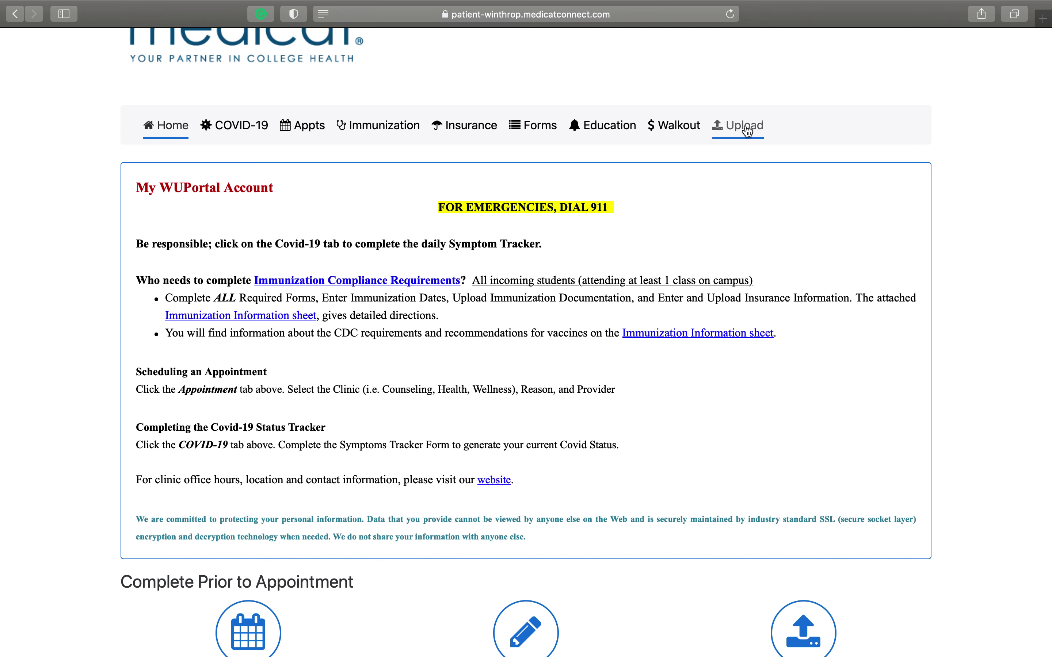
click(225, 128)
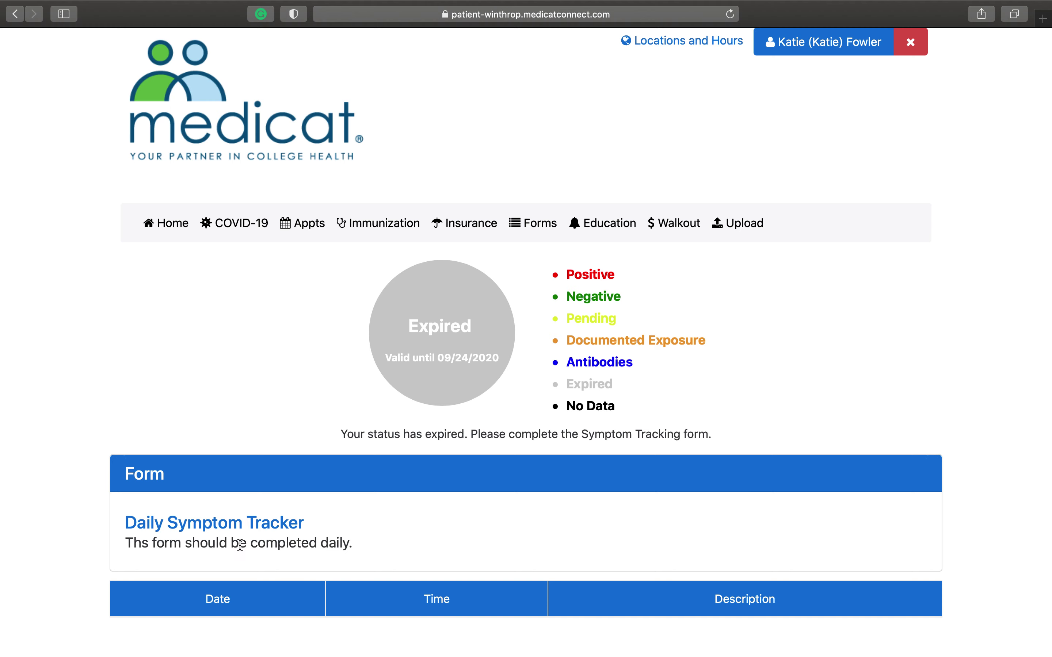
click(252, 532)
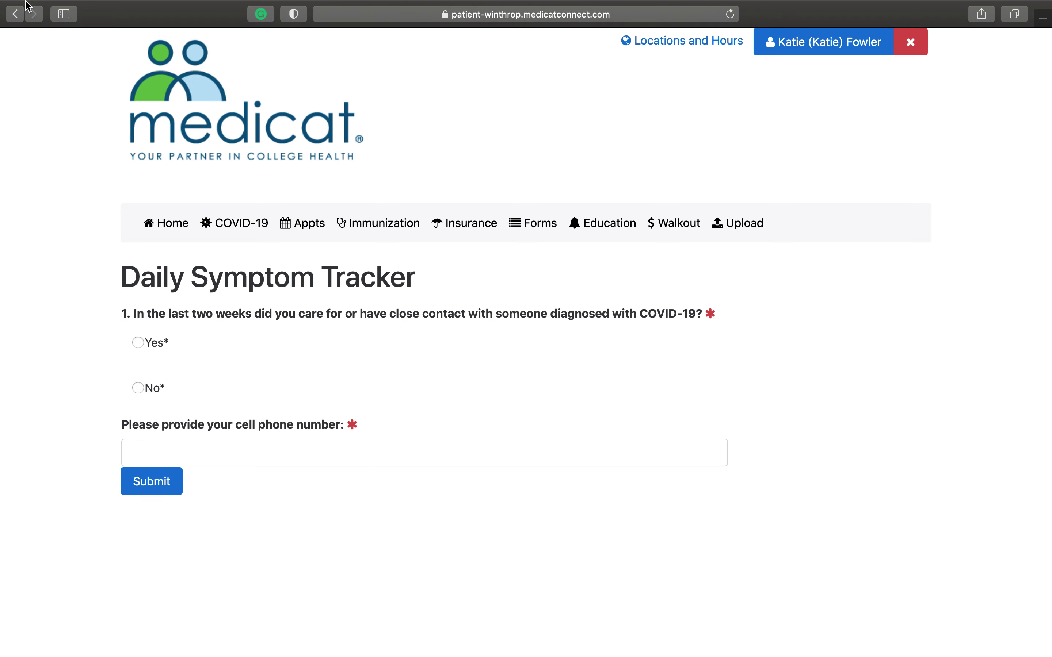
click(21, 15)
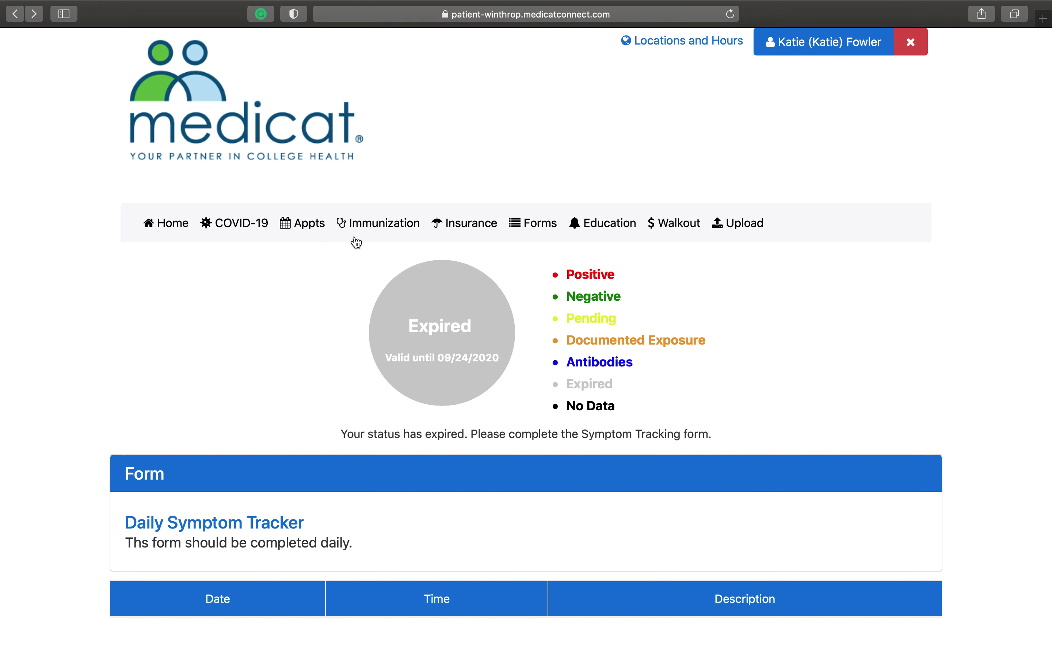
Step: Go to the Immunization section and review the vaccine entries under Recommended Vaccines, leaving that group collapsed
click(386, 228)
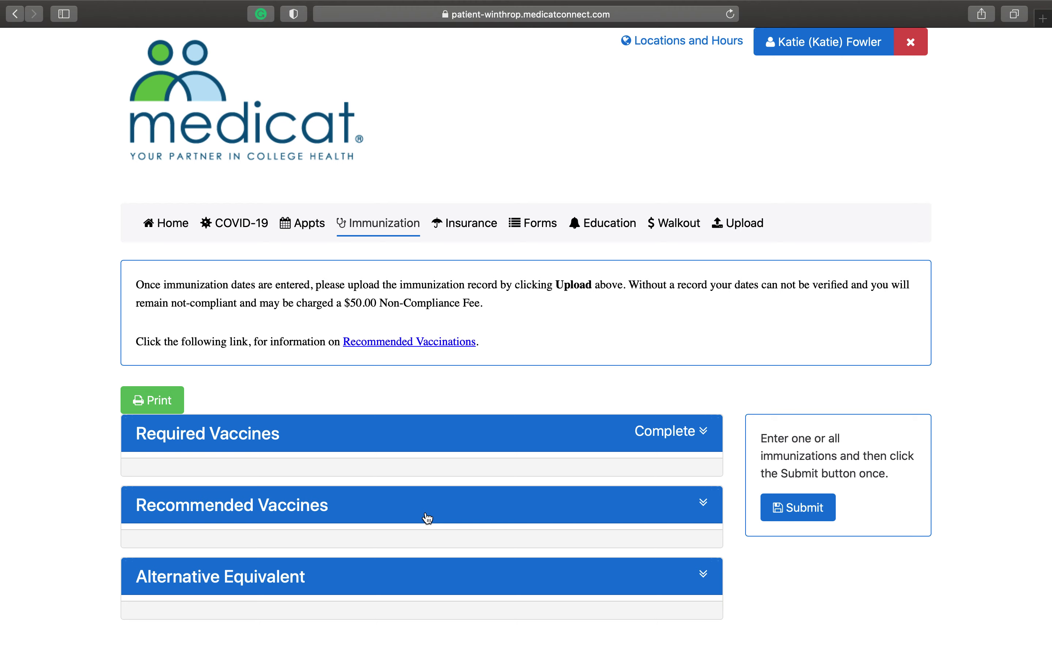
click(702, 504)
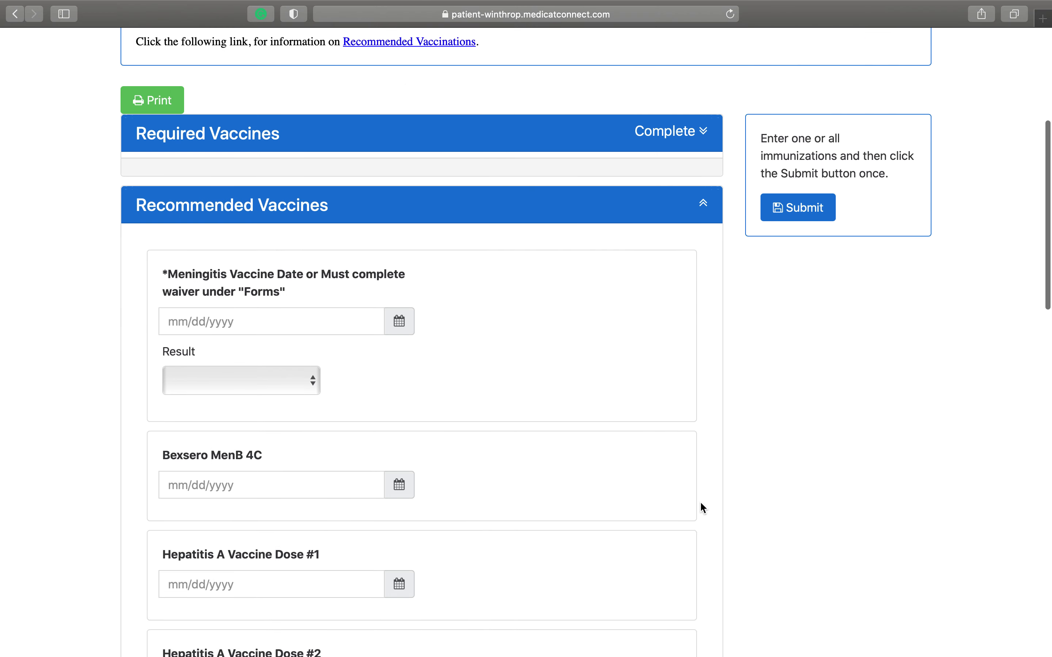
scroll(700, 502, down, 5)
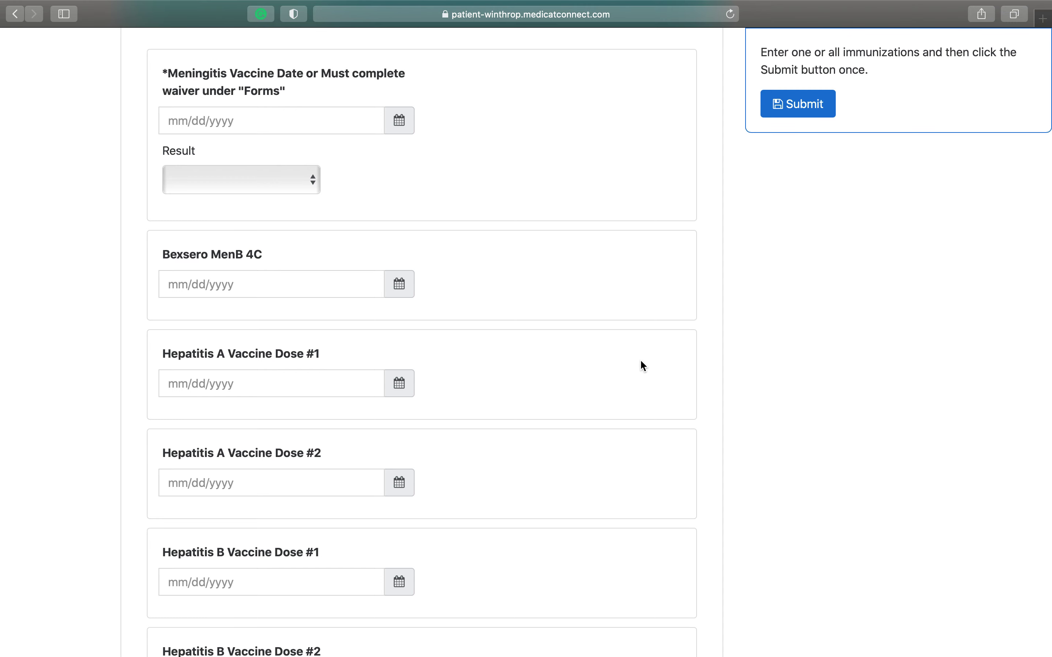
scroll(642, 364, down, 5)
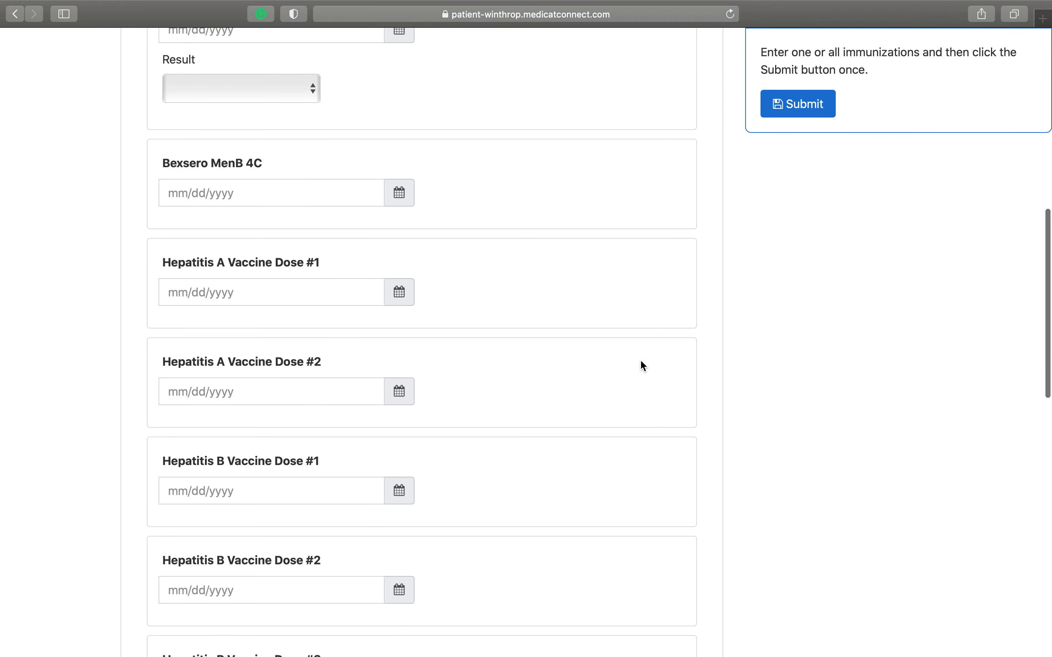
scroll(643, 365, down, 7)
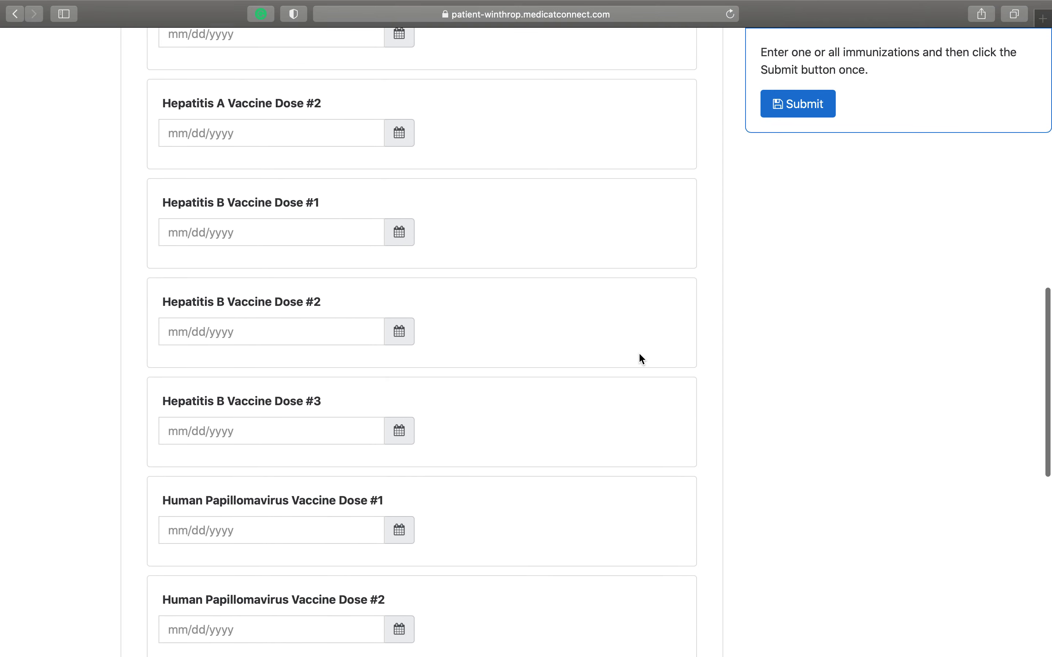
scroll(641, 359, up, 20)
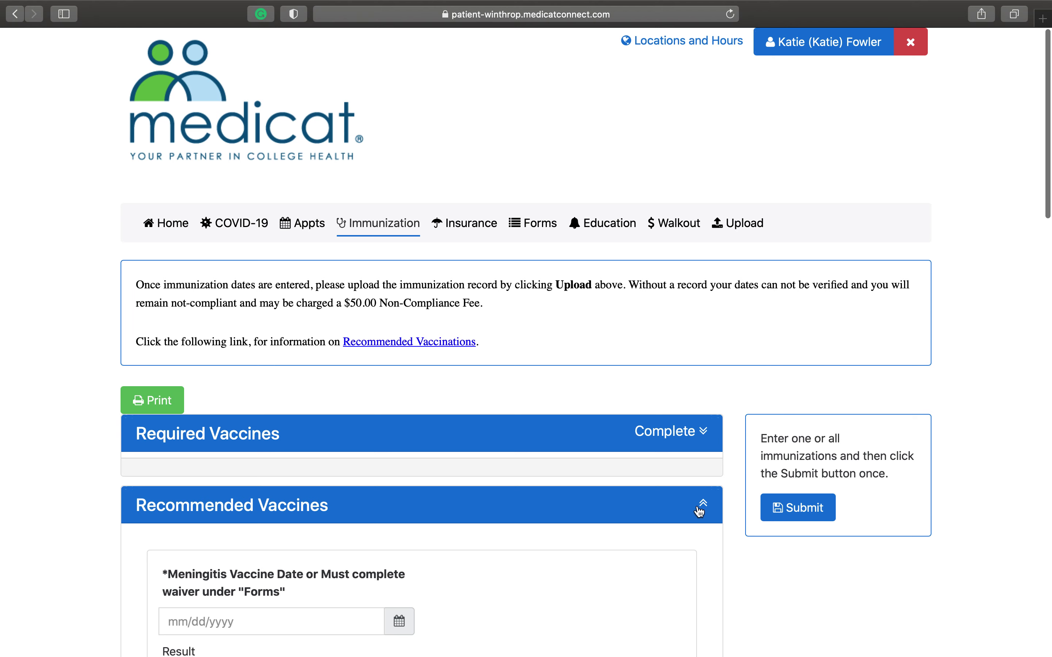
click(704, 509)
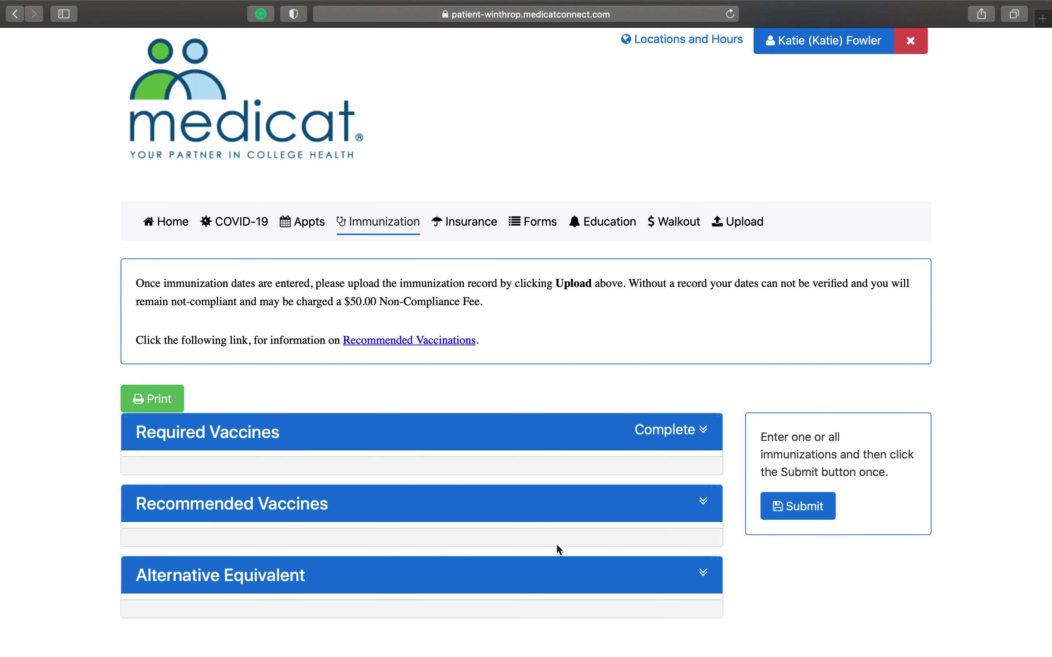
Step: Expand Recommended Vaccines again, check the Meningitis vaccine date field and the remaining entries, and collapse the group
click(702, 505)
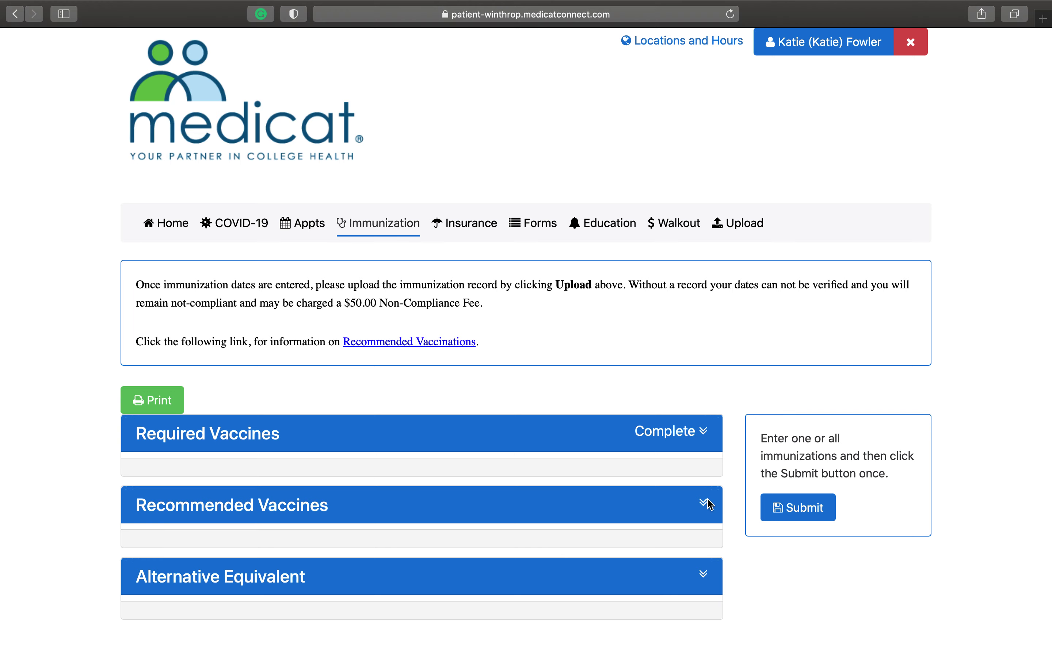
scroll(705, 503, down, 10)
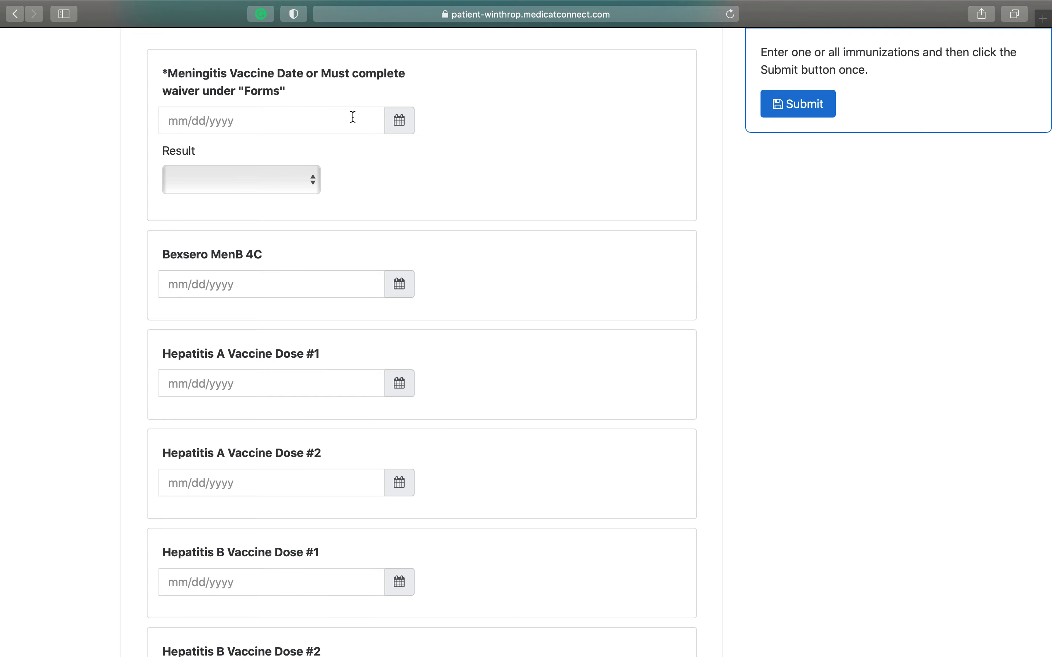
click(321, 118)
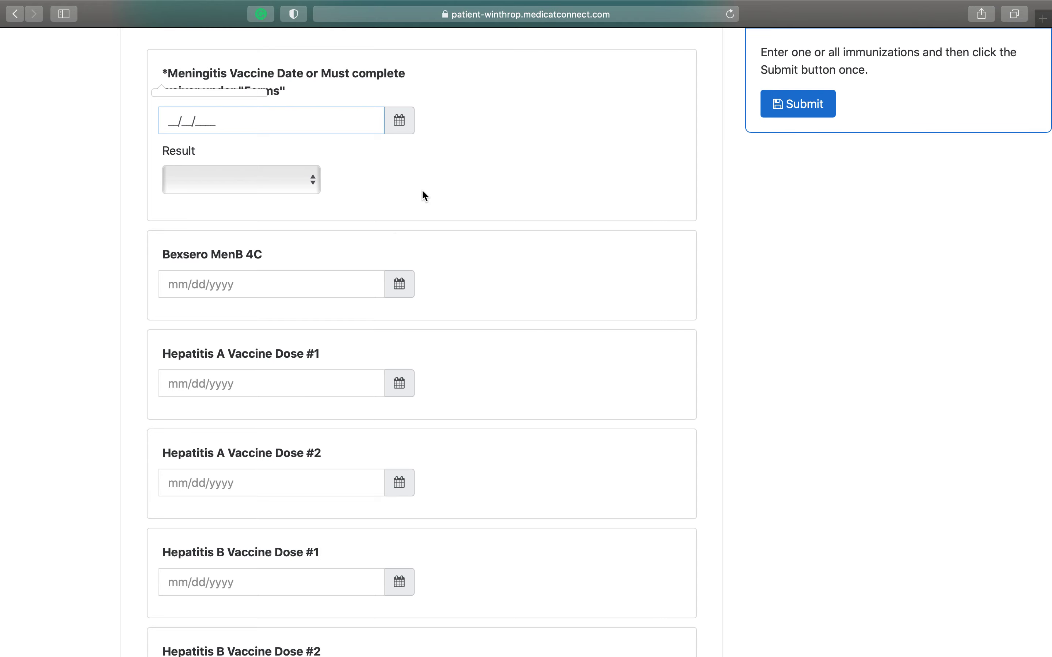
scroll(423, 187, down, 10)
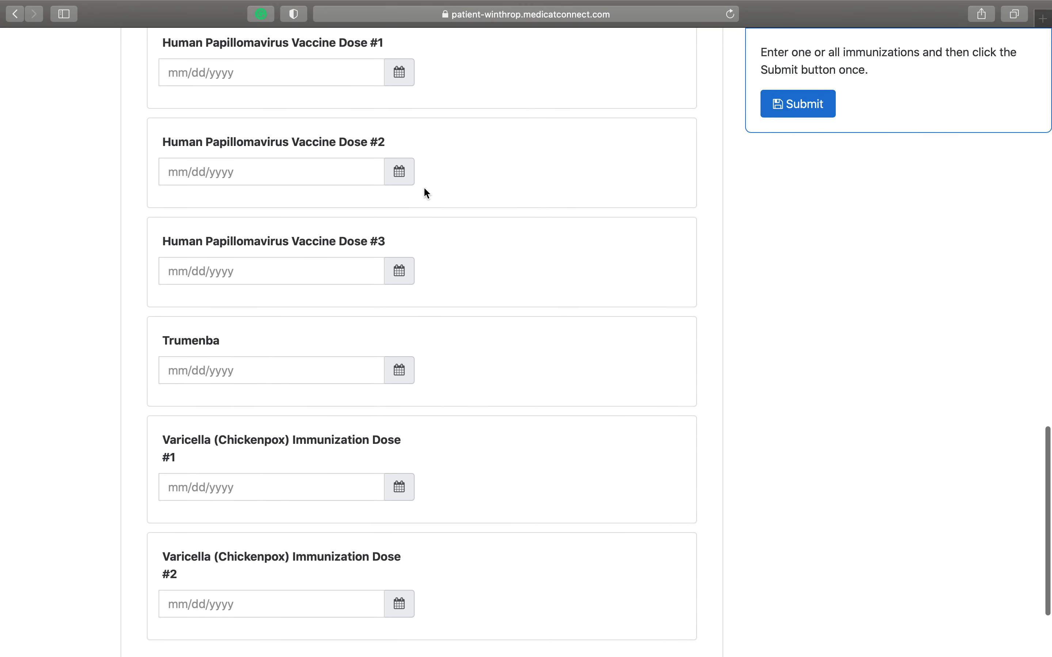
scroll(754, 135, up, 15)
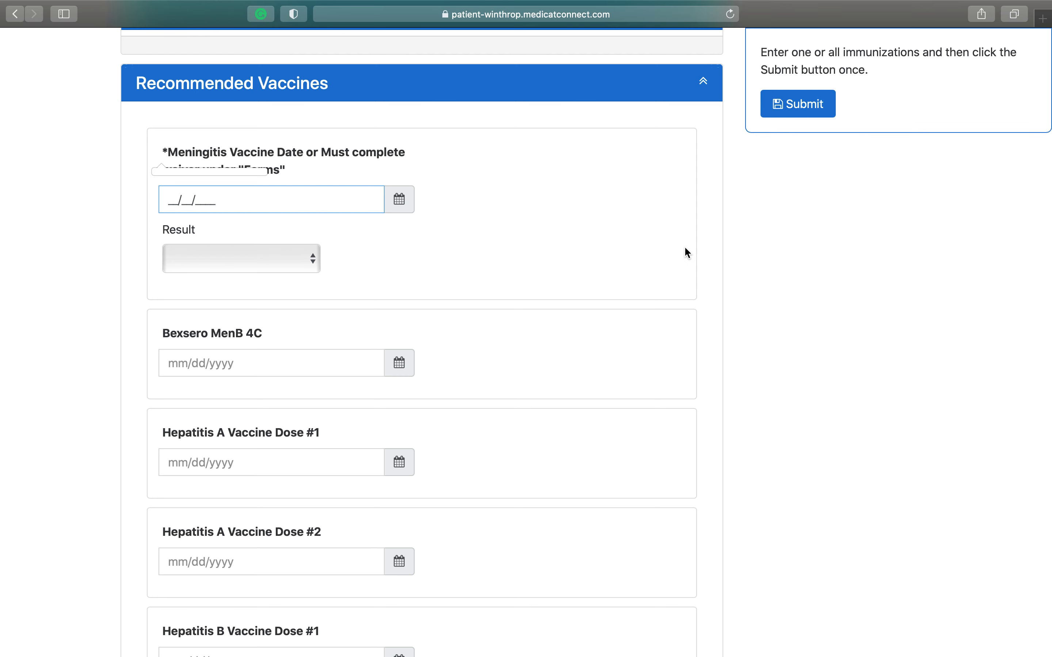
scroll(686, 252, up, 5)
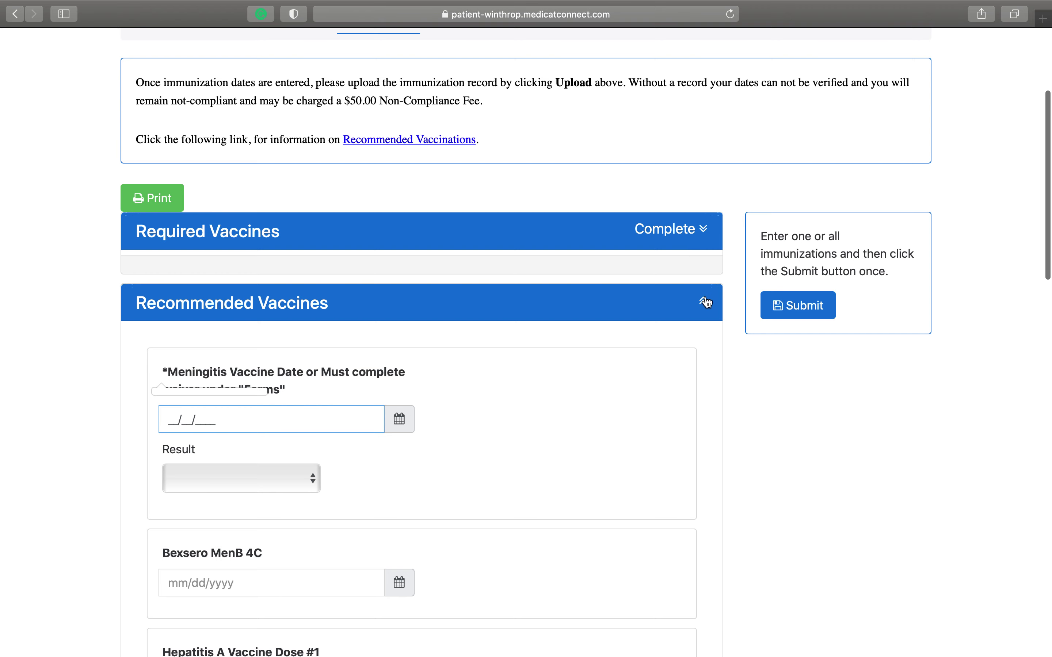
click(705, 302)
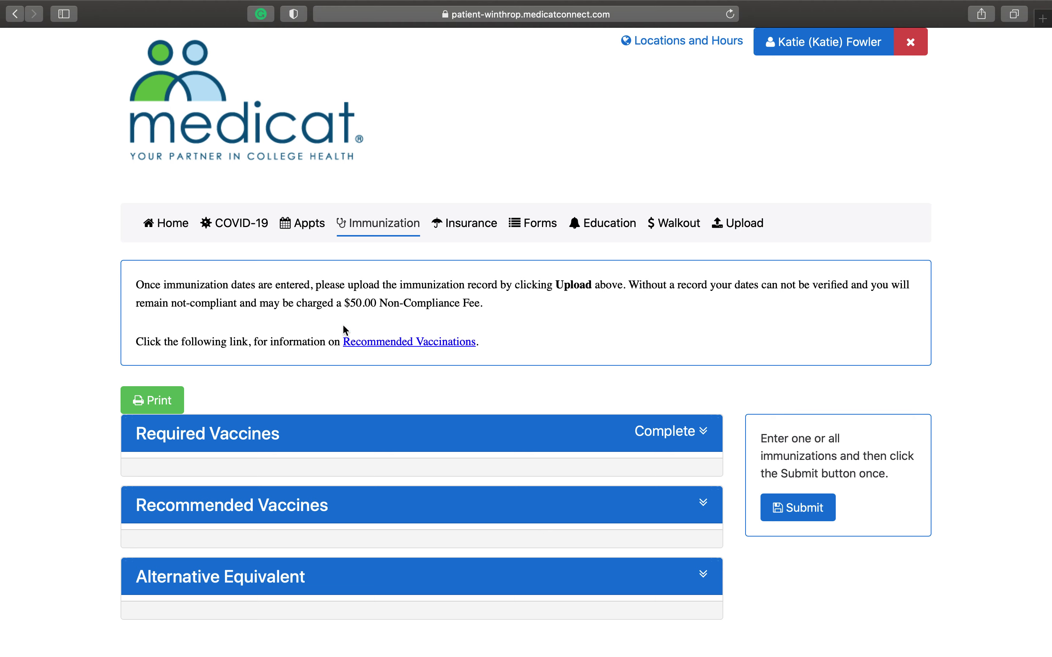
Step: Go to the document upload page and review the document types offered for uploading without choosing one
click(737, 231)
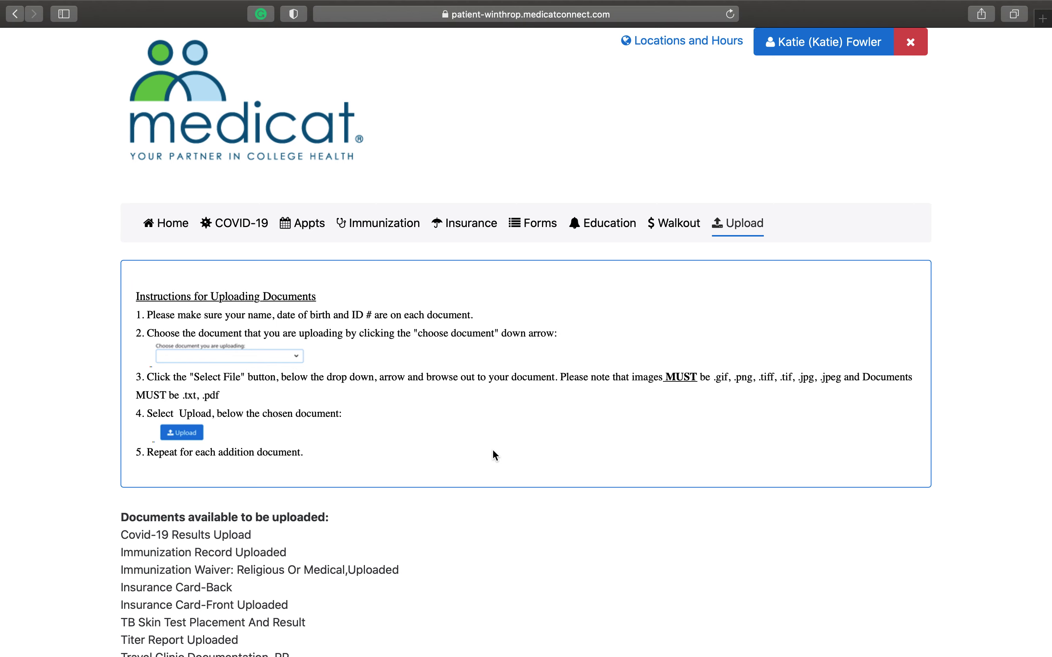
scroll(497, 452, down, 3)
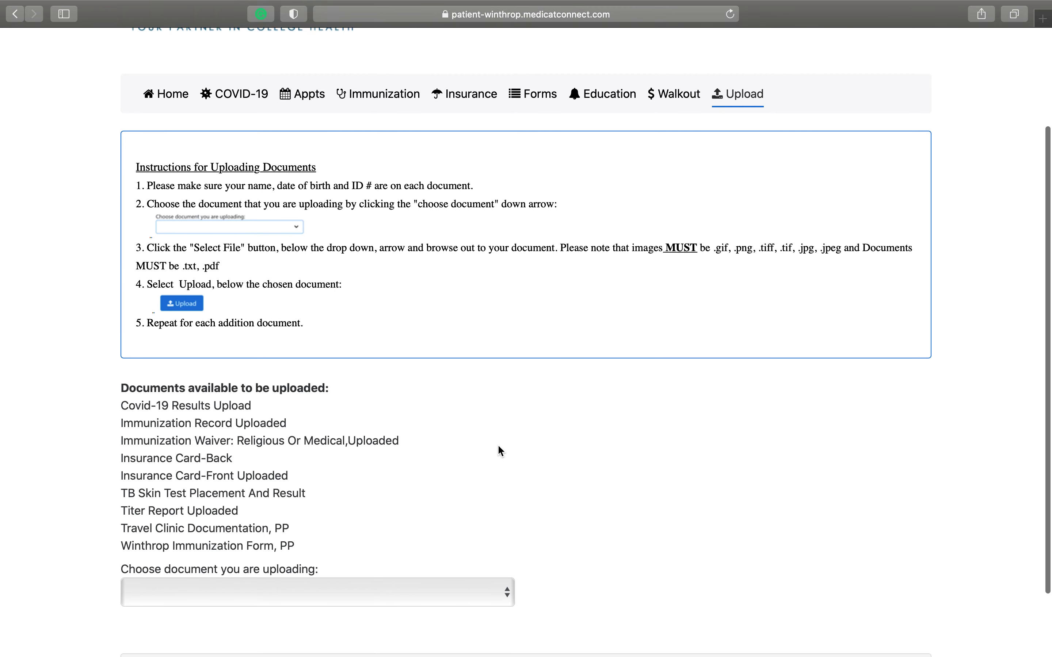
scroll(499, 448, down, 2)
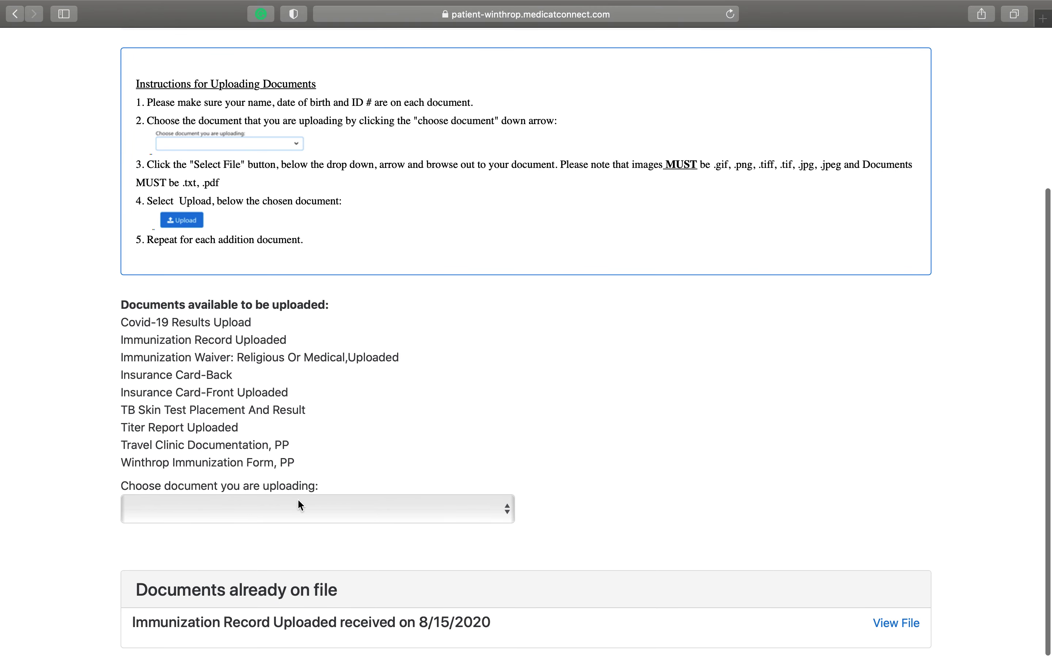
click(506, 513)
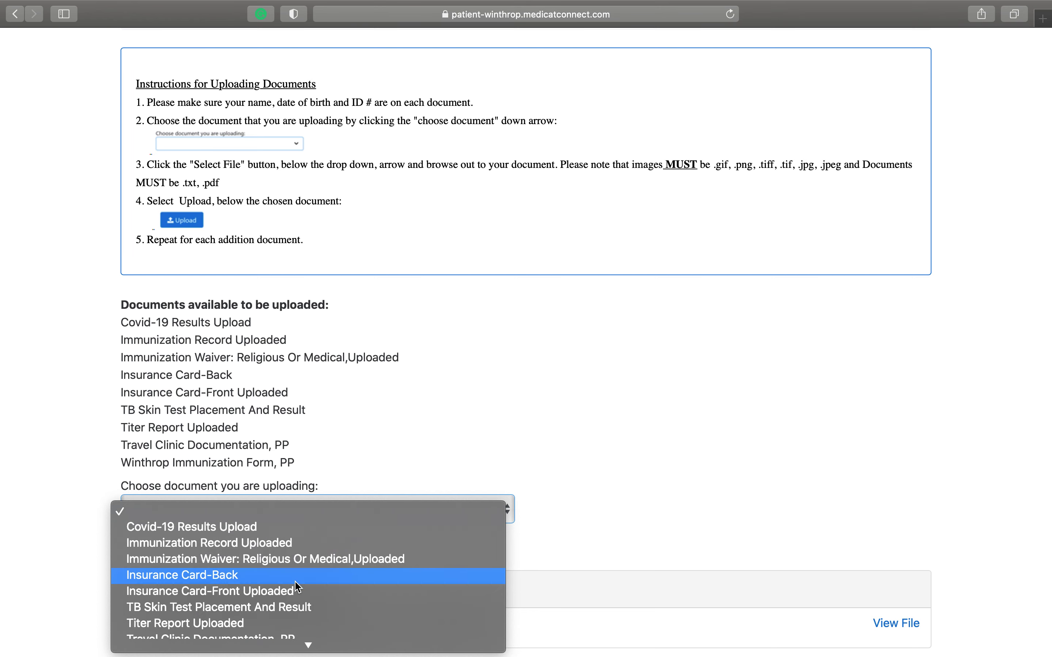
scroll(383, 595, down, 1)
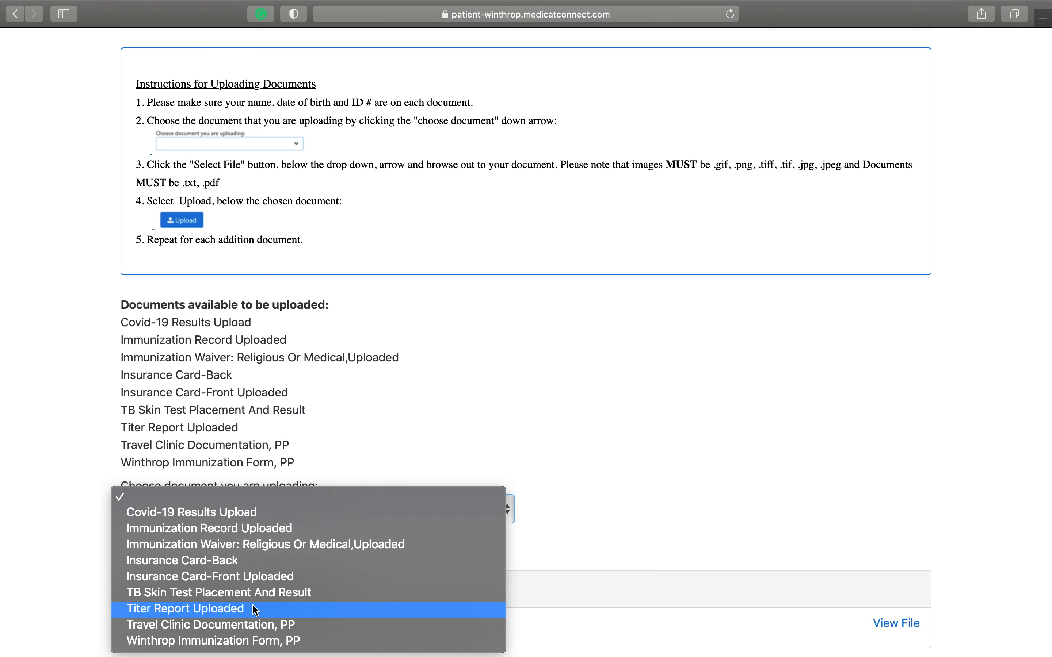
click(440, 391)
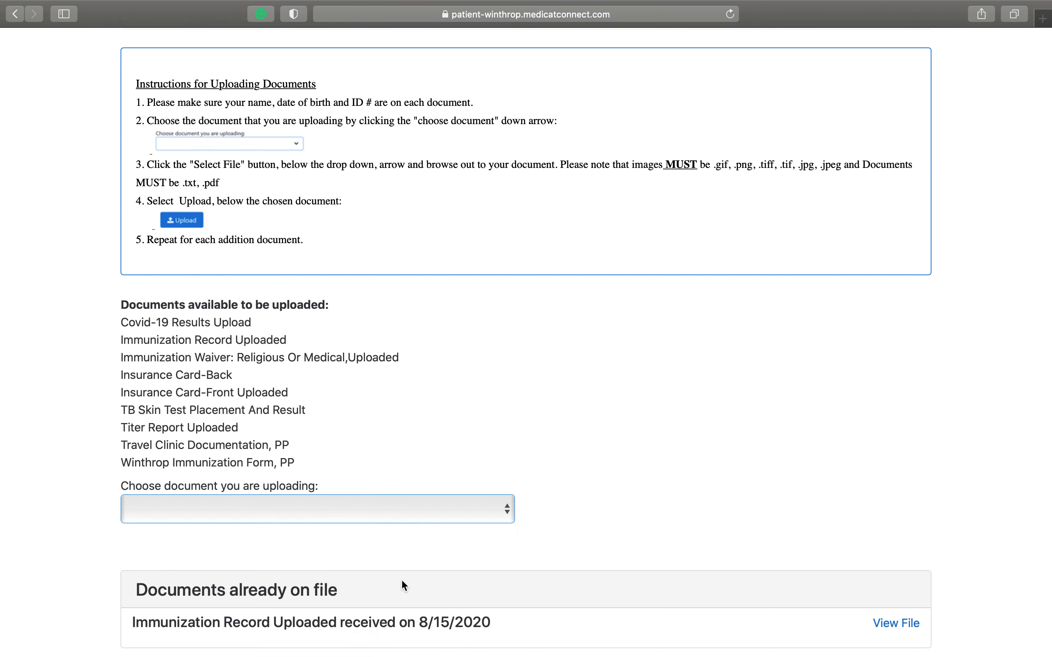
Step: Choose Immunization Record Uploaded as the document type, review its upload options, and return to the Immunization section
click(513, 516)
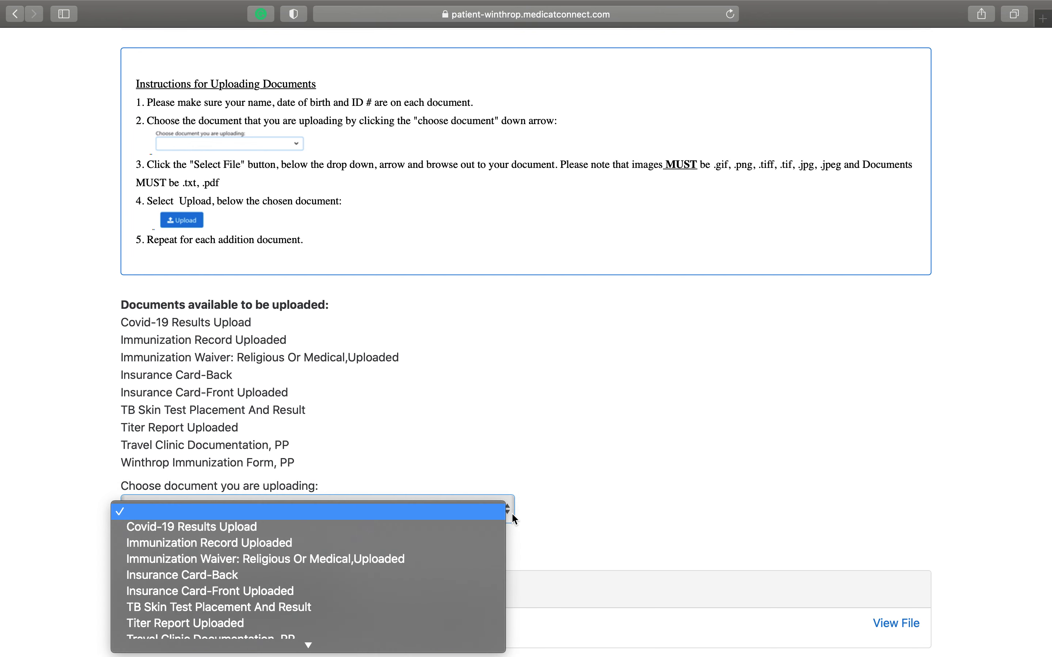
click(279, 543)
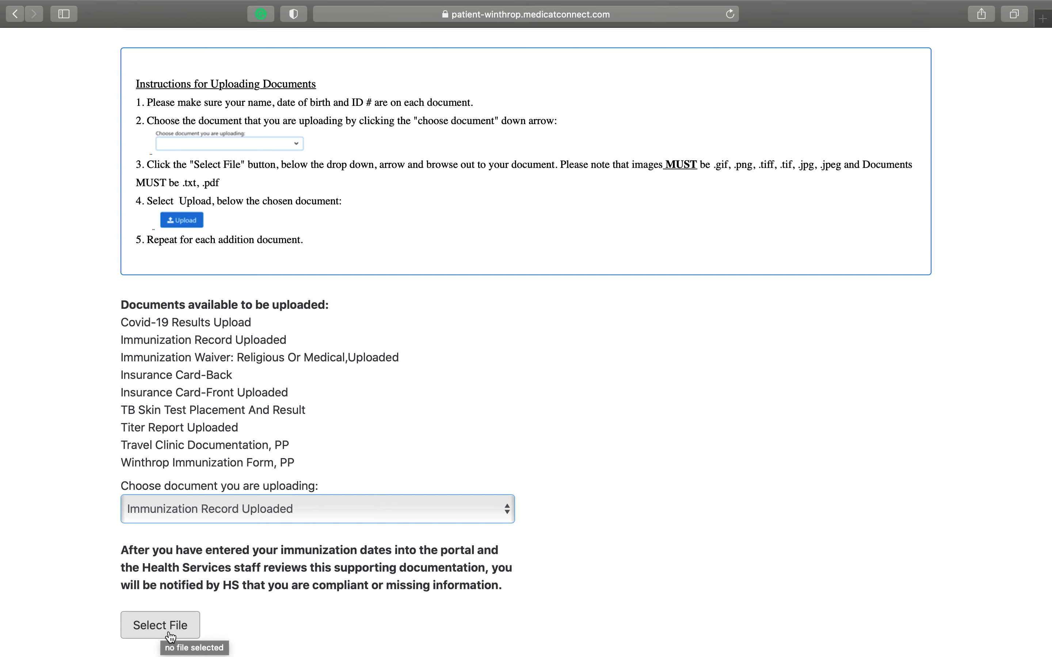
scroll(267, 611, down, 1)
scroll(267, 611, down, 3)
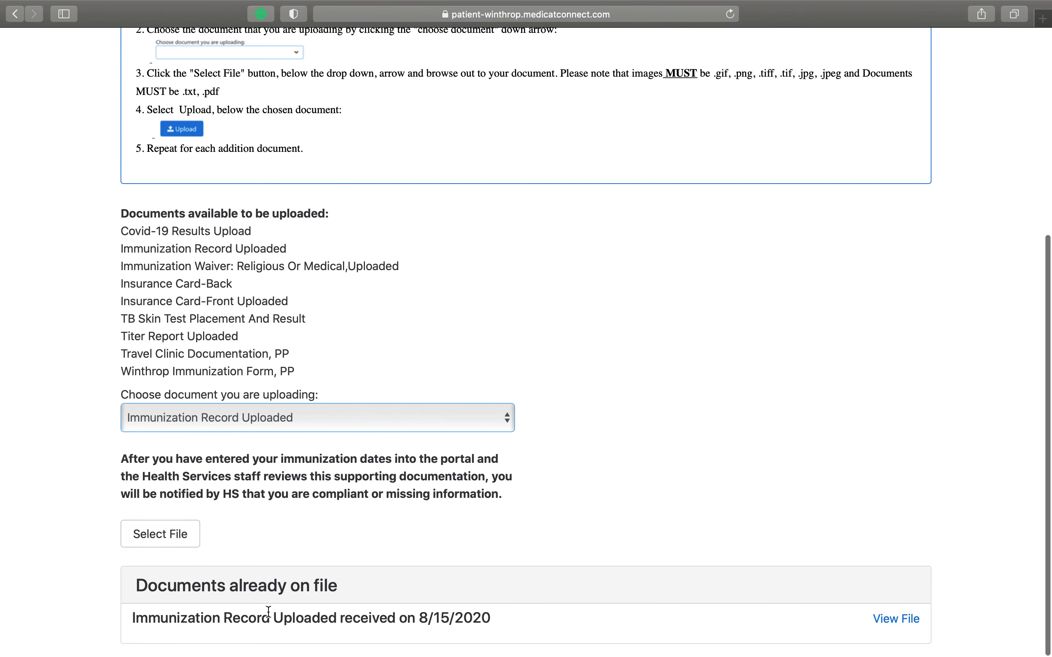
scroll(268, 612, up, 3)
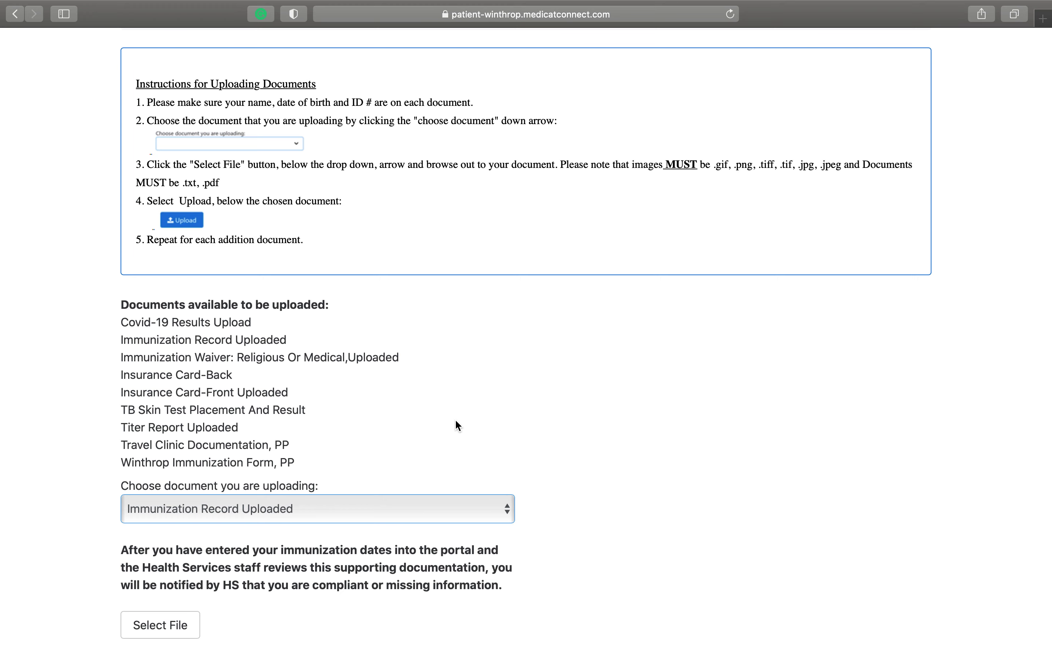
scroll(455, 426, up, 5)
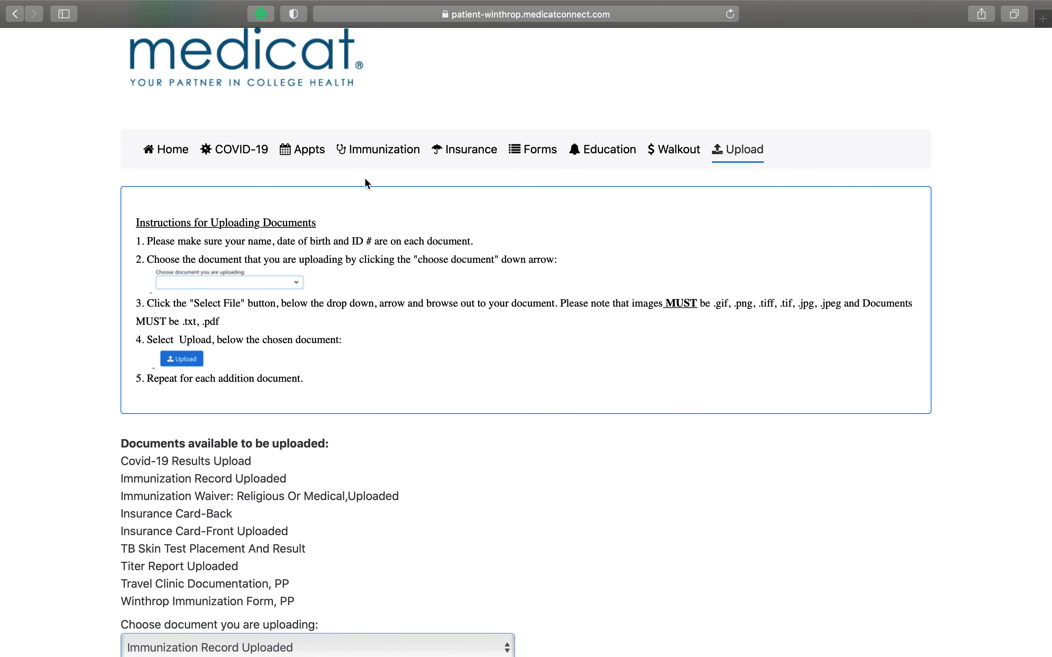
click(378, 161)
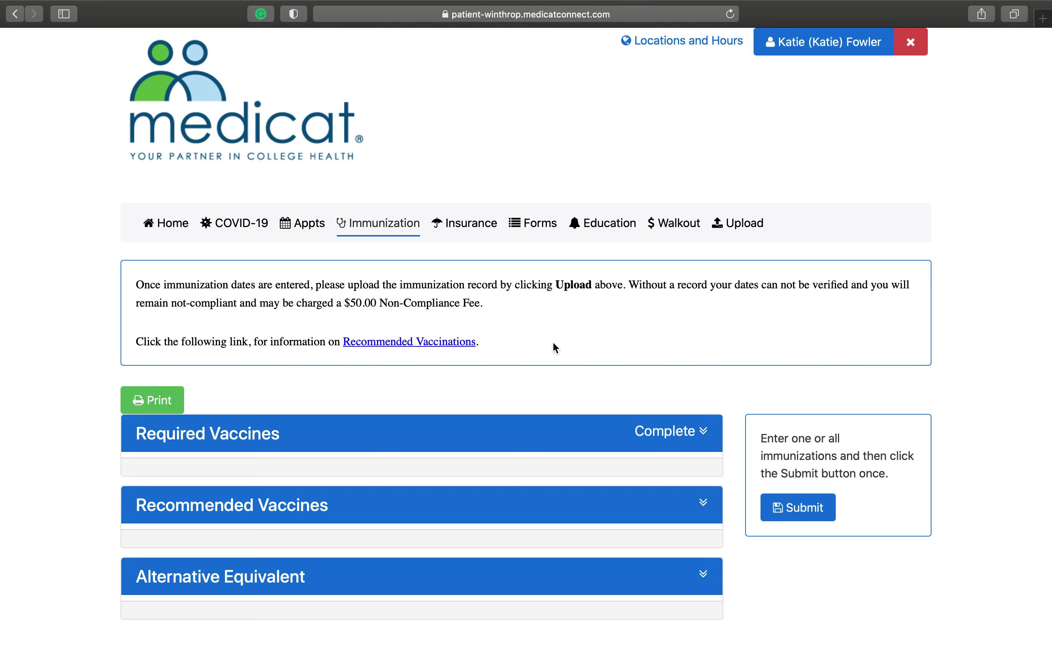
Step: On the document upload page, choose Covid-19 Results Upload as the document type and review its test requirements
click(736, 226)
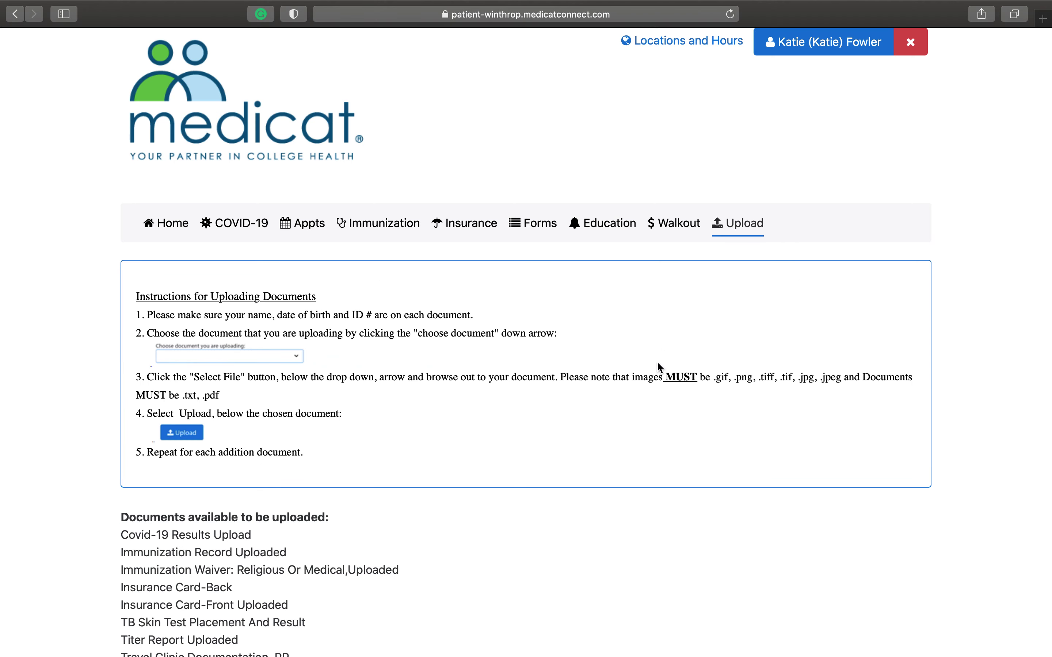
scroll(641, 398, down, 5)
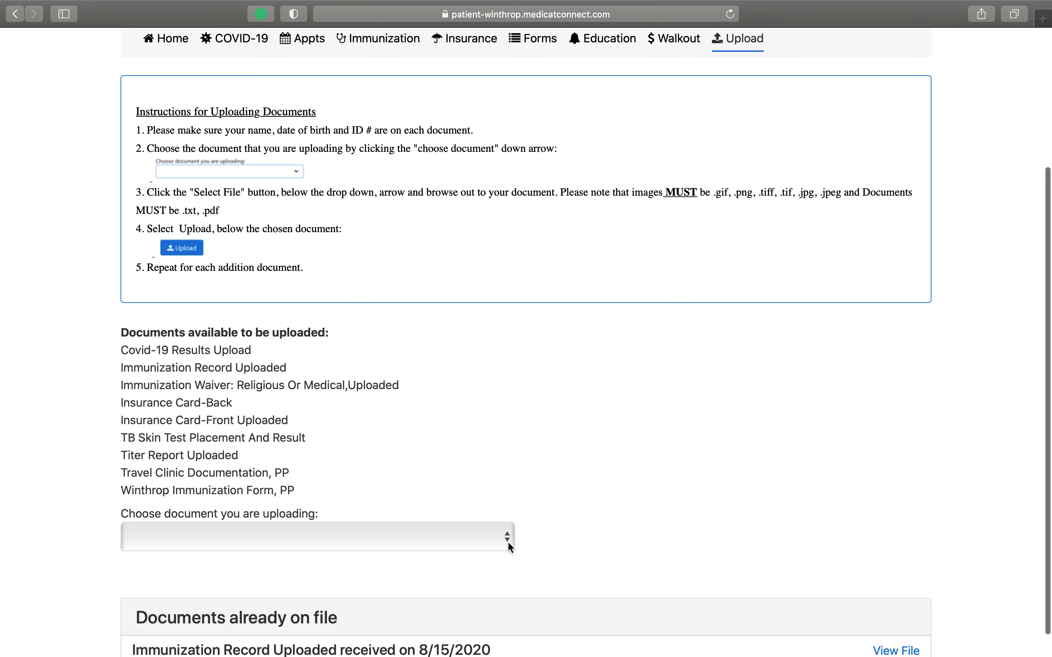
click(508, 544)
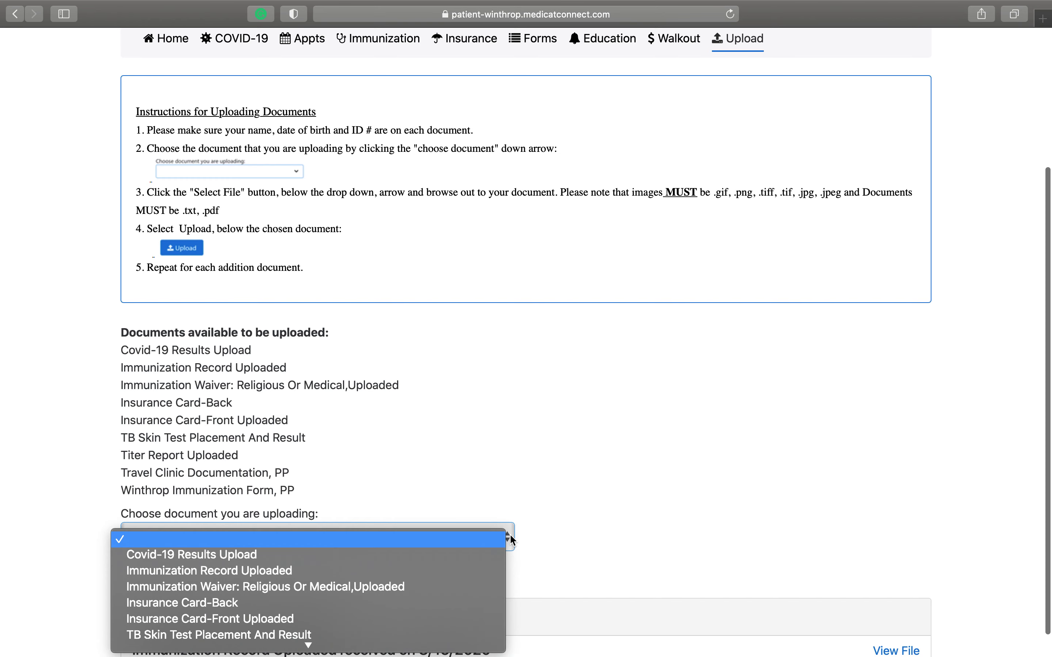
click(238, 557)
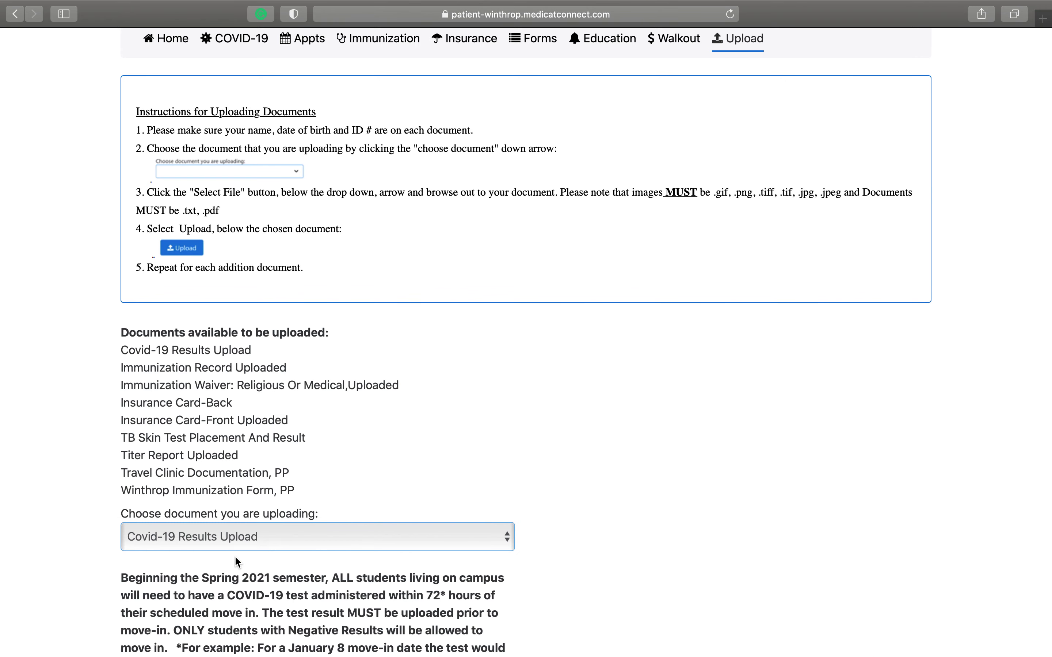
scroll(746, 538, down, 5)
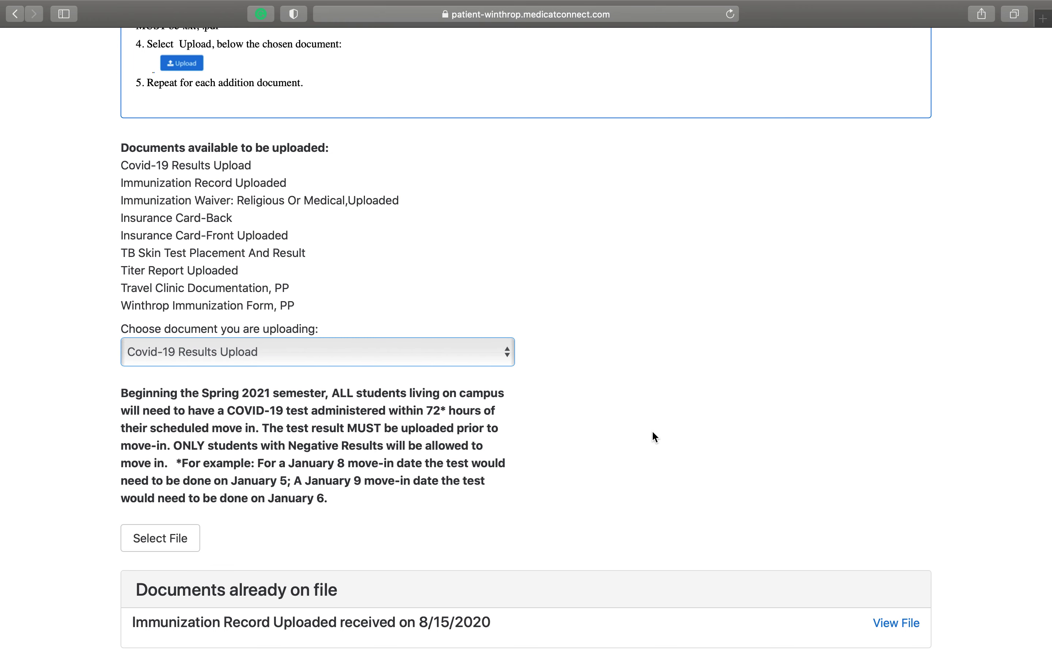
scroll(653, 434, up, 10)
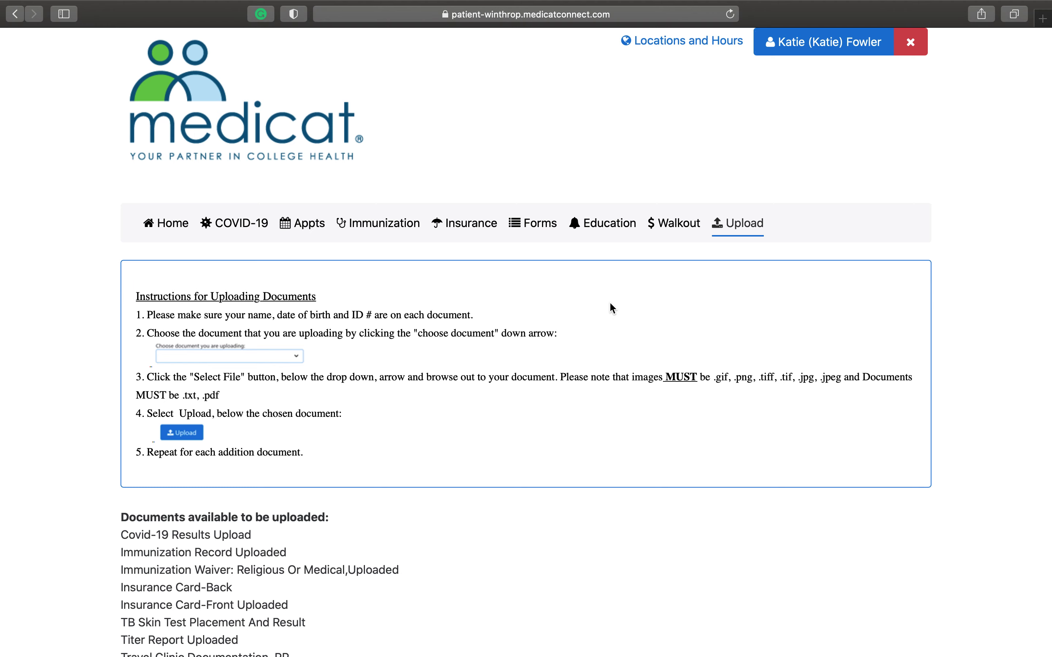
mouse_move(821, 1)
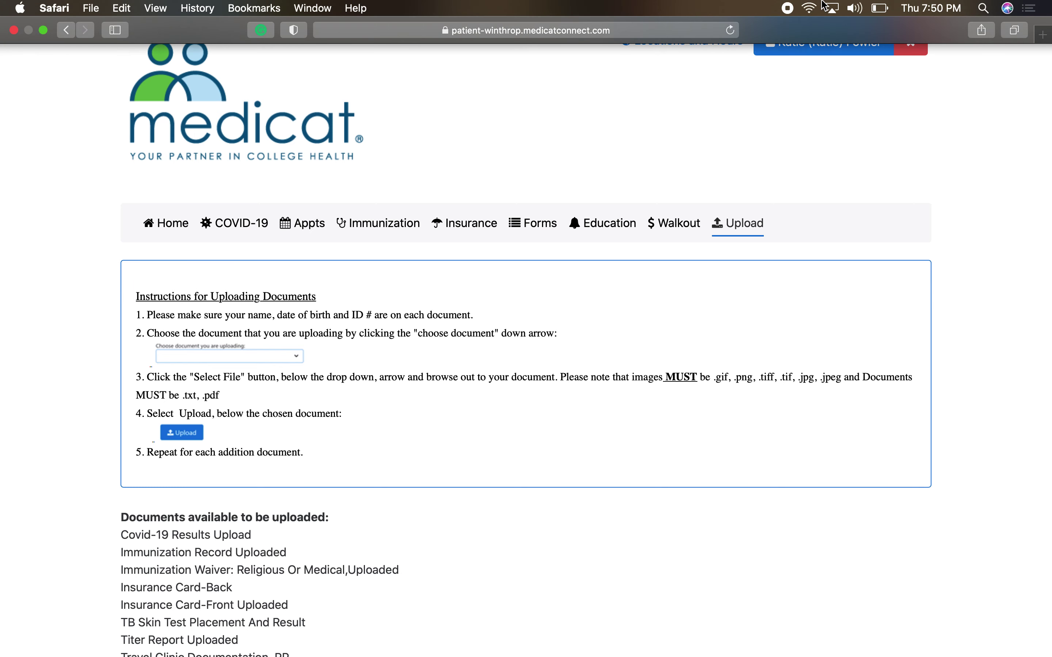